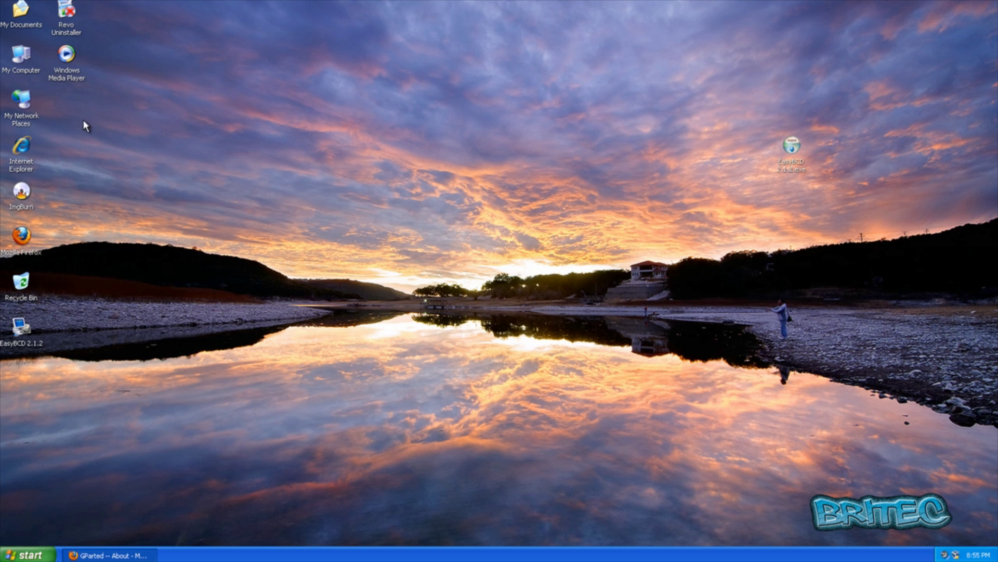
Step: Check in My Computer that the NTFS C: drive has 96.3 GB free of 101 GB
double_click(24, 55)
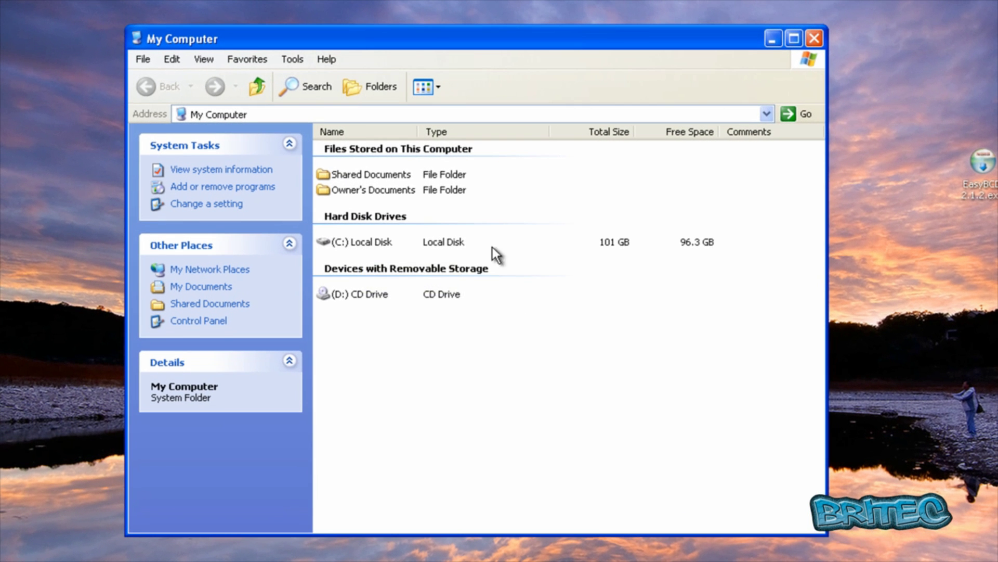
mouse_move(375, 238)
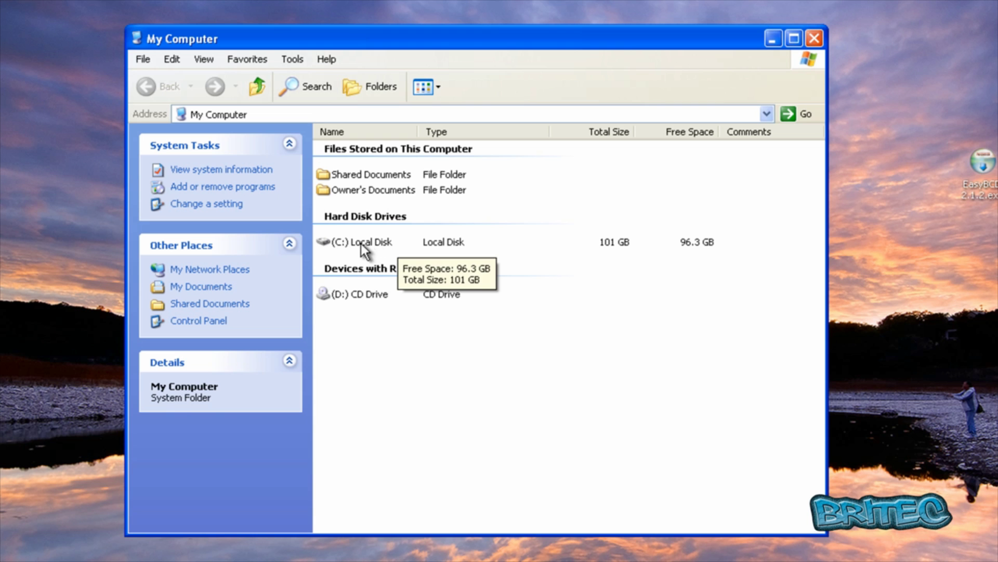
click(364, 242)
mouse_move(370, 241)
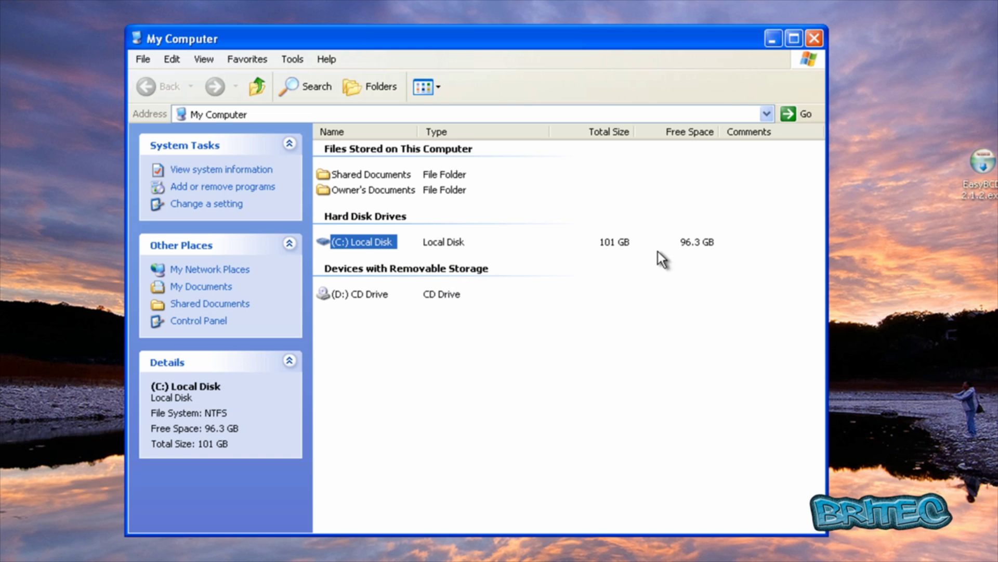
Step: Close My Computer and visit the Live CD/USB page on the GParted website
click(814, 38)
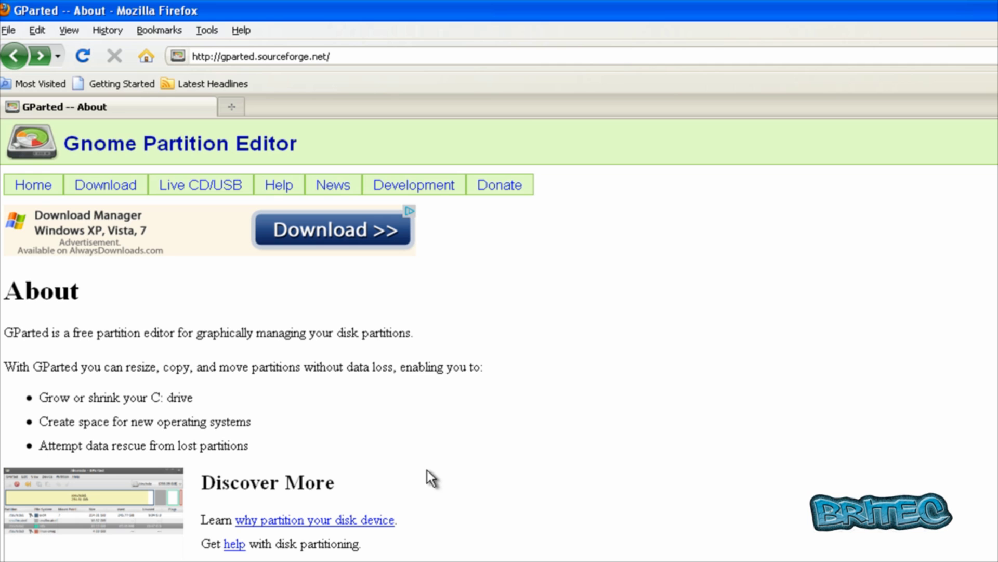
click(188, 192)
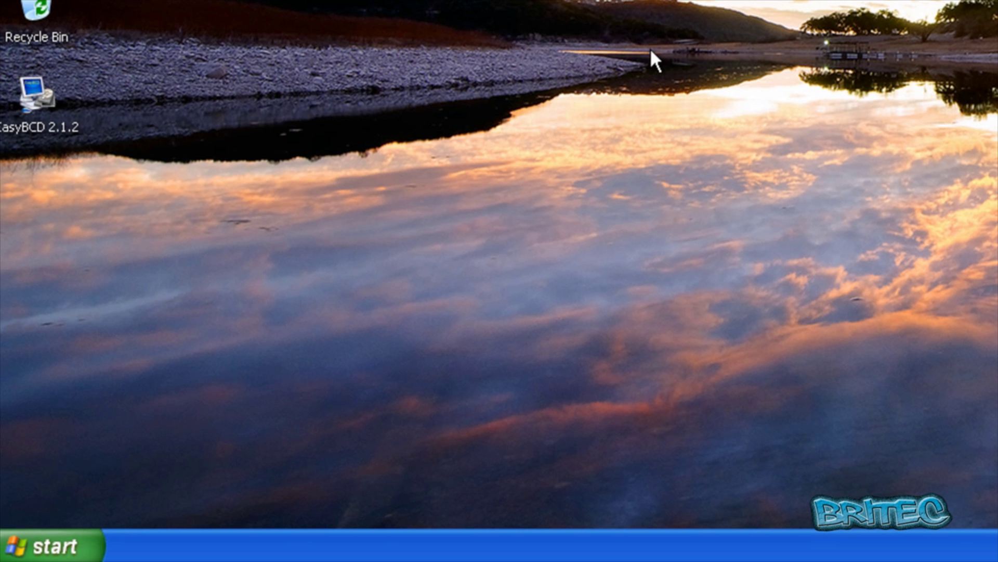
Step: Restart the Windows XP computer from the Start menu's Turn Off Computer options
click(96, 544)
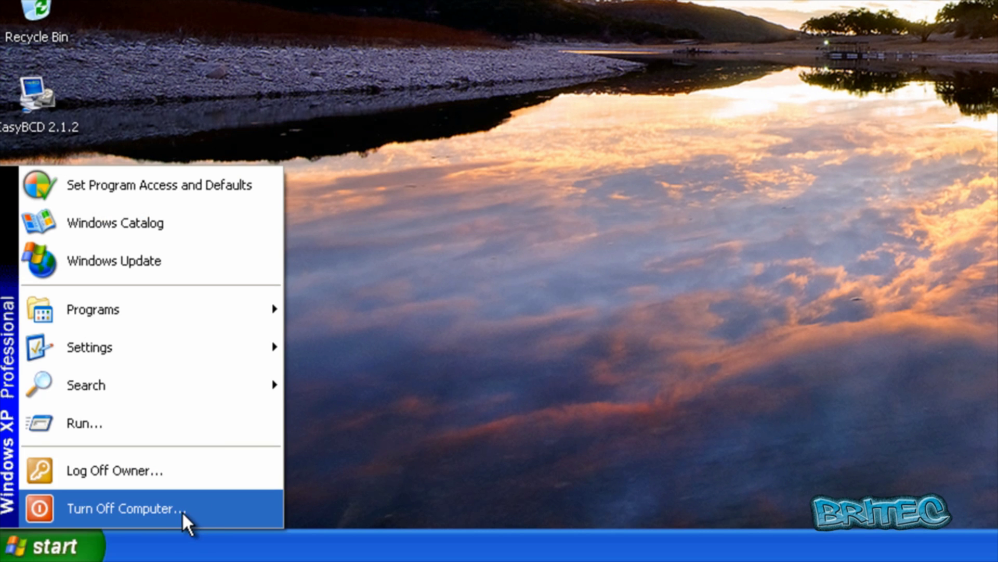
click(208, 507)
click(719, 95)
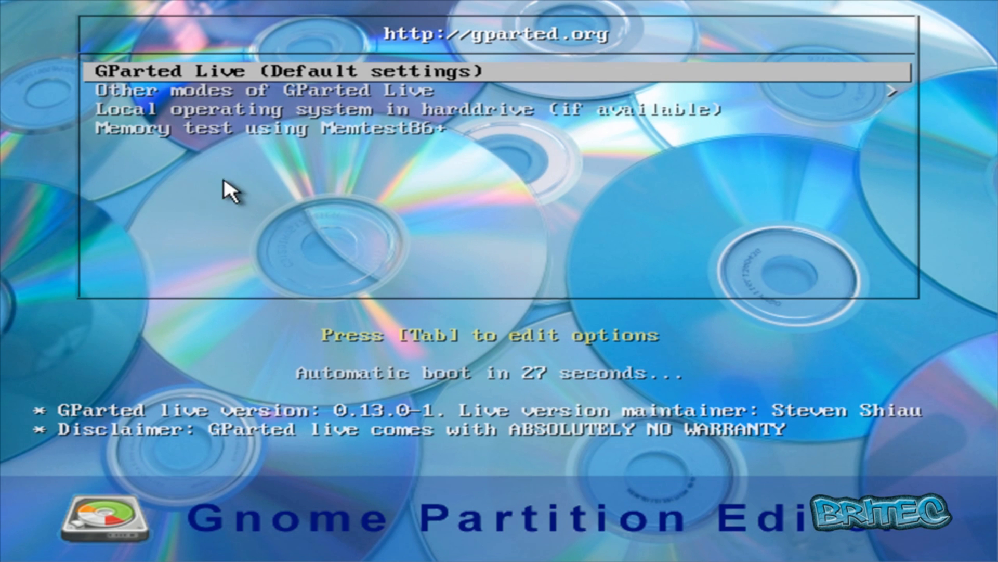
Step: Boot GParted Live with default settings, untouched keymap and language 33 (US English)
key(Return)
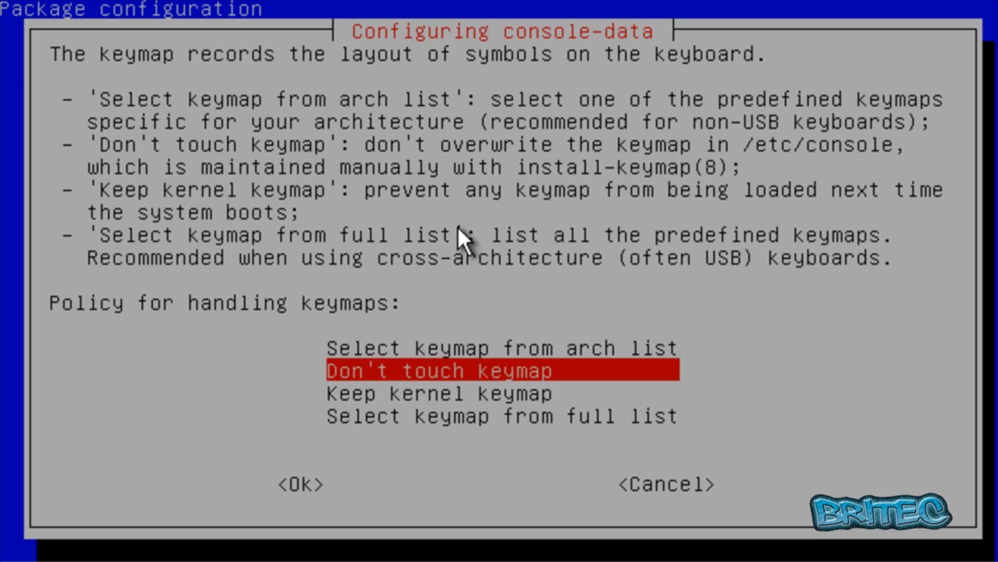
key(Return)
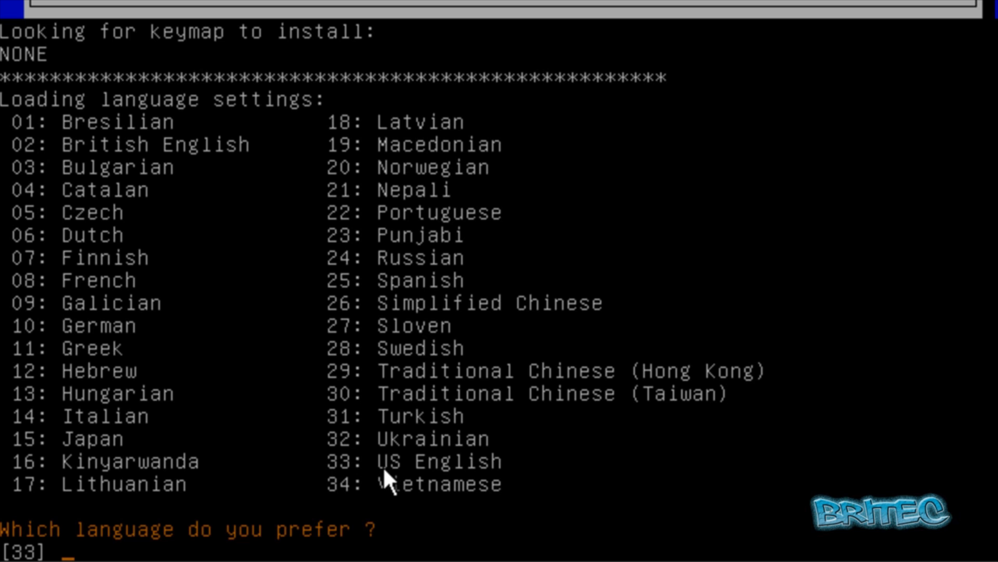
text(33)
key(Return)
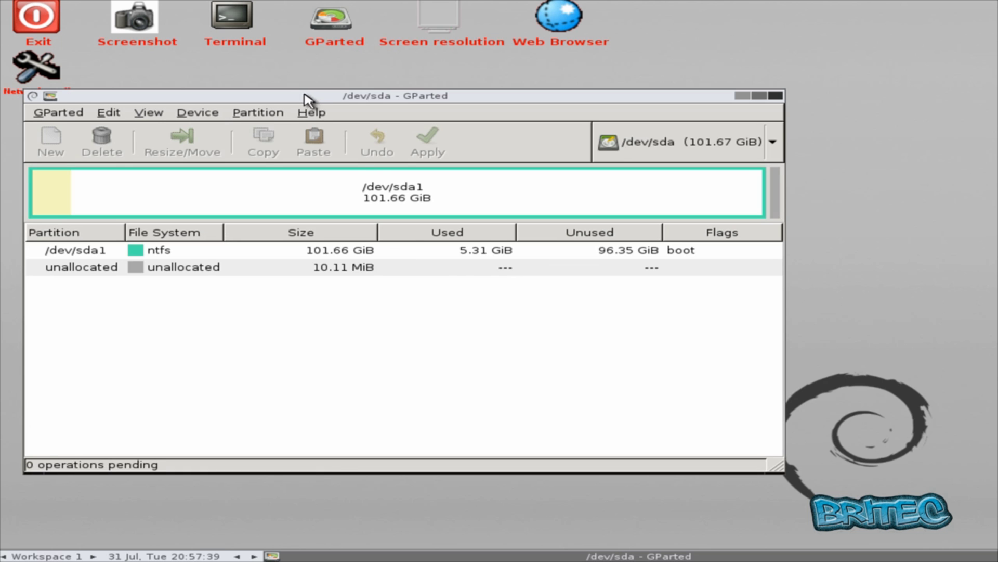
Step: Queue a Resize/Move shrinking /dev/sda1 to about 49349 MiB, leaving 53.48 GiB unallocated
drag(303, 99, 378, 101)
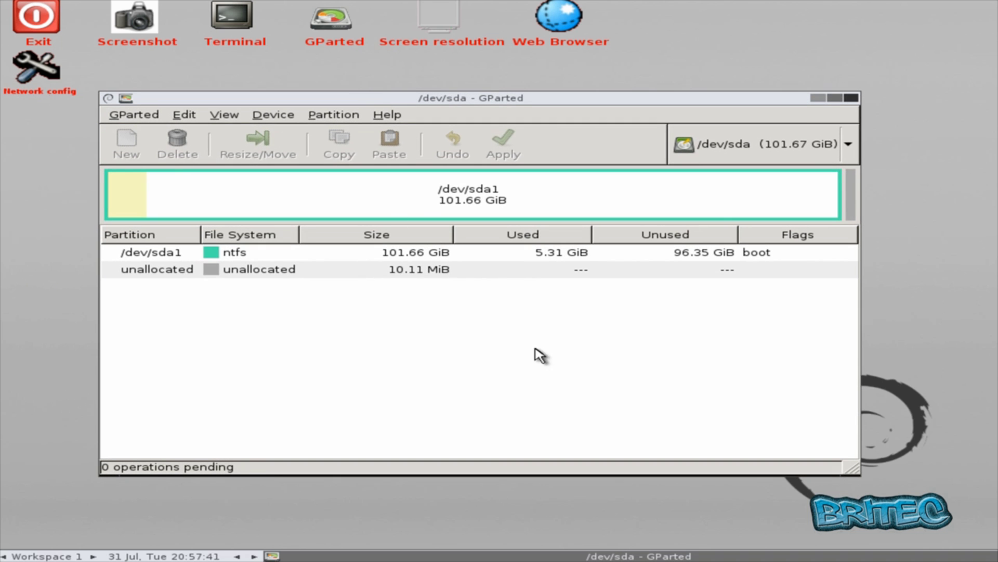
click(162, 256)
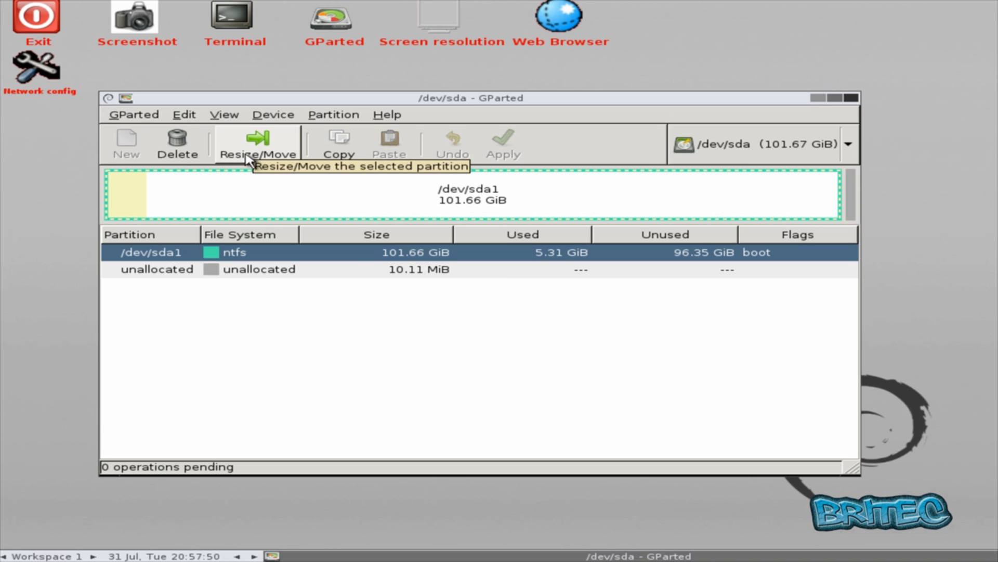
right_click(226, 254)
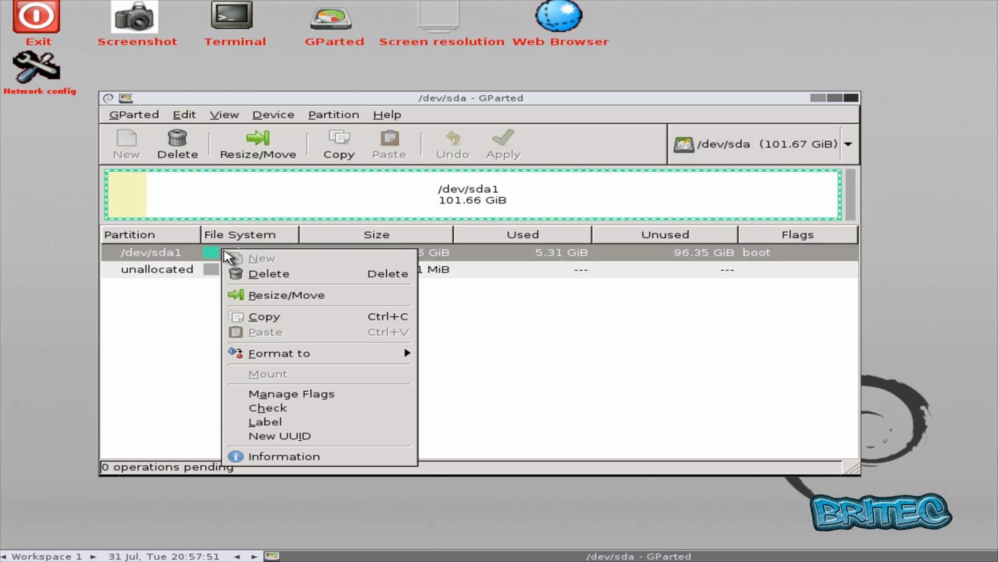
click(274, 295)
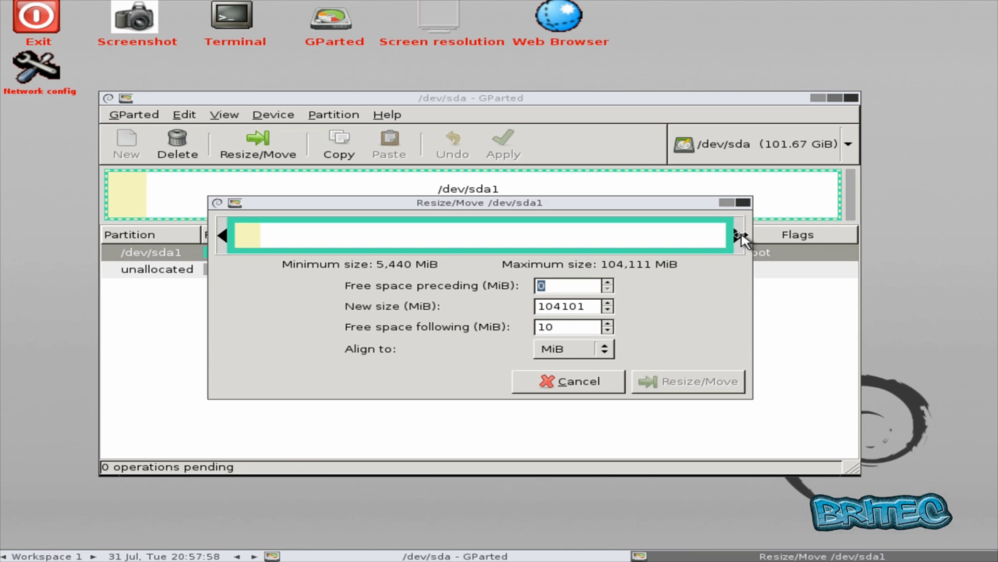
drag(741, 240, 480, 244)
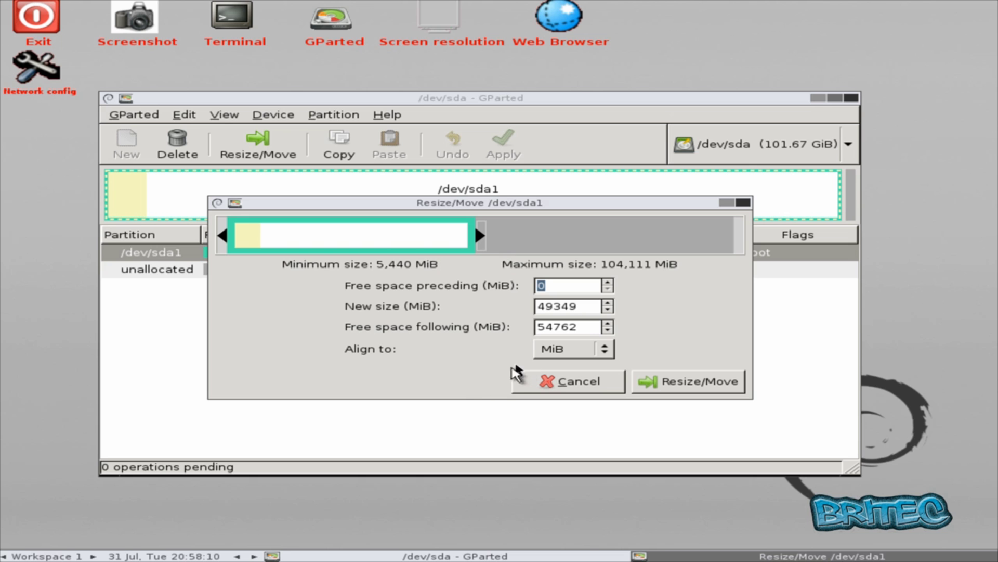
click(681, 385)
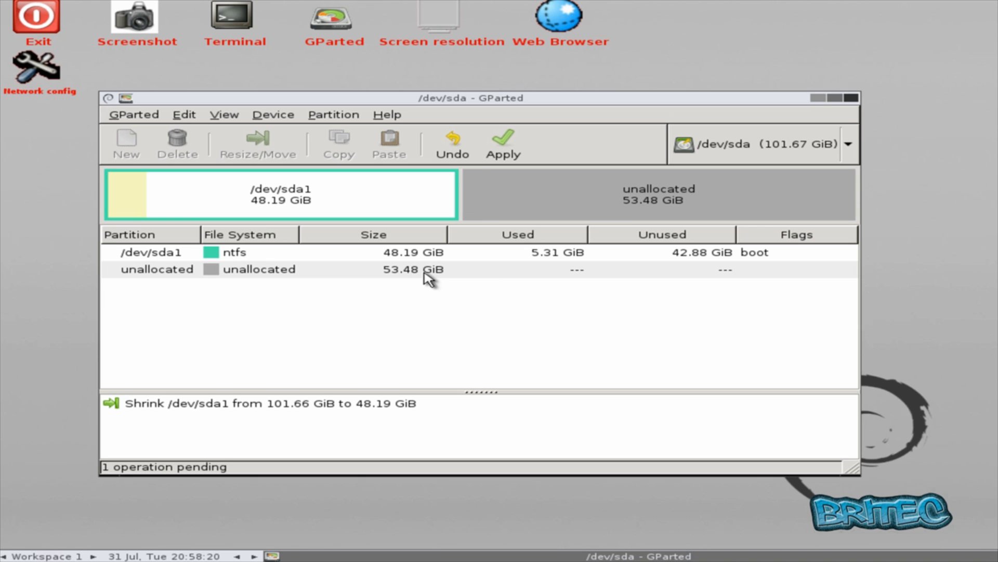
Step: Apply the pending shrink despite the warning, review its details, and dismiss the report
click(505, 145)
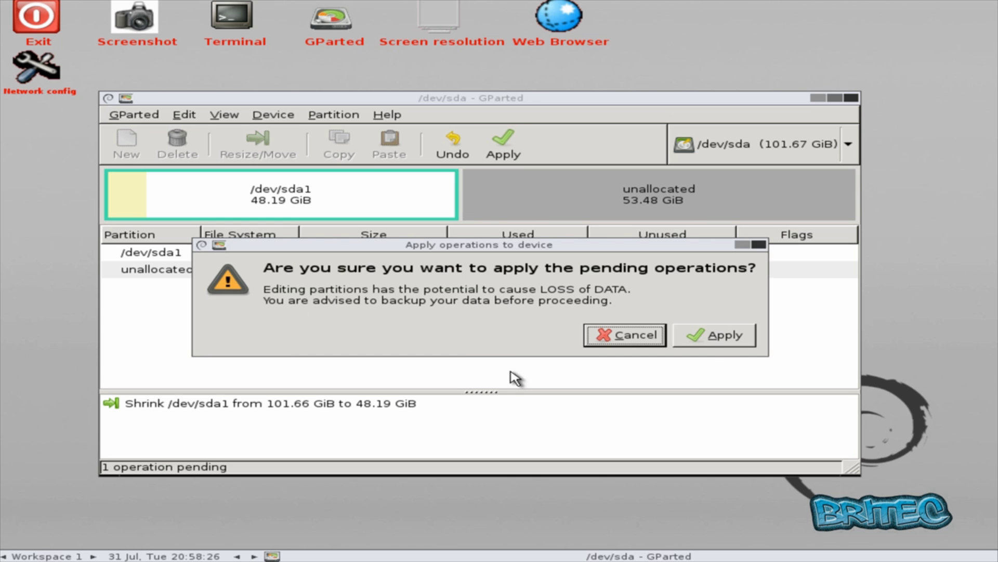
click(708, 344)
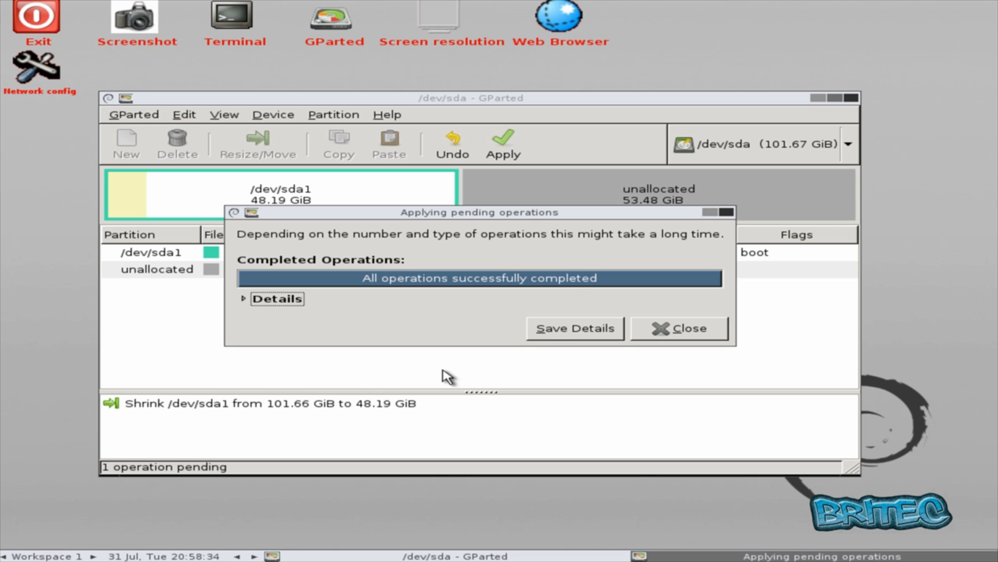
click(254, 300)
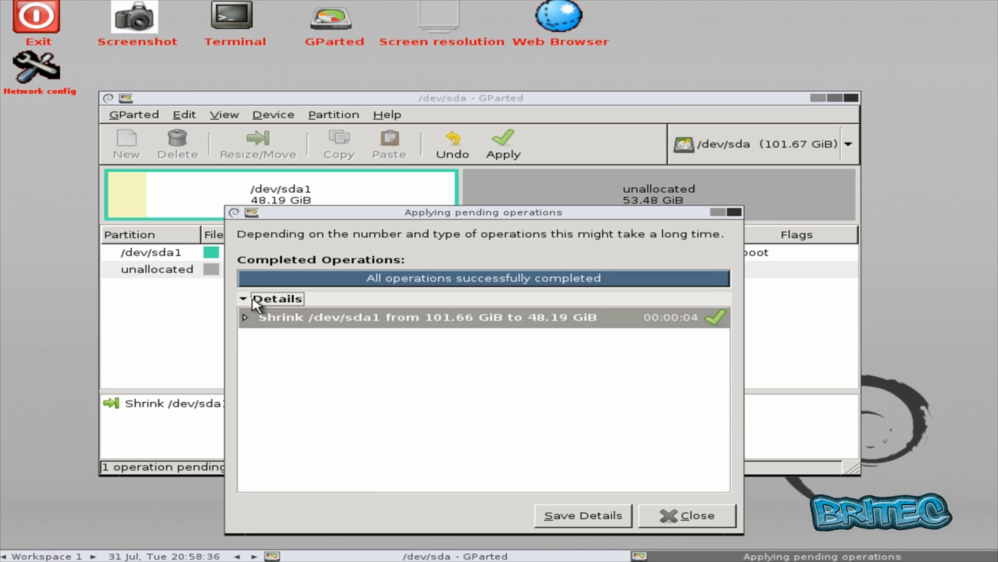
click(686, 516)
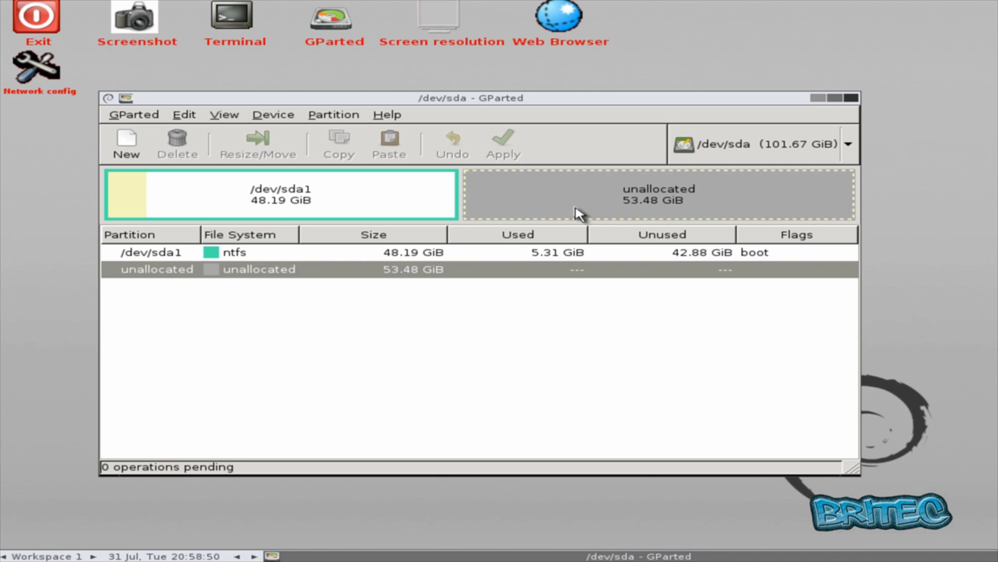
Step: Close GParted and shut down the live system via Exit > Shutdown
click(852, 99)
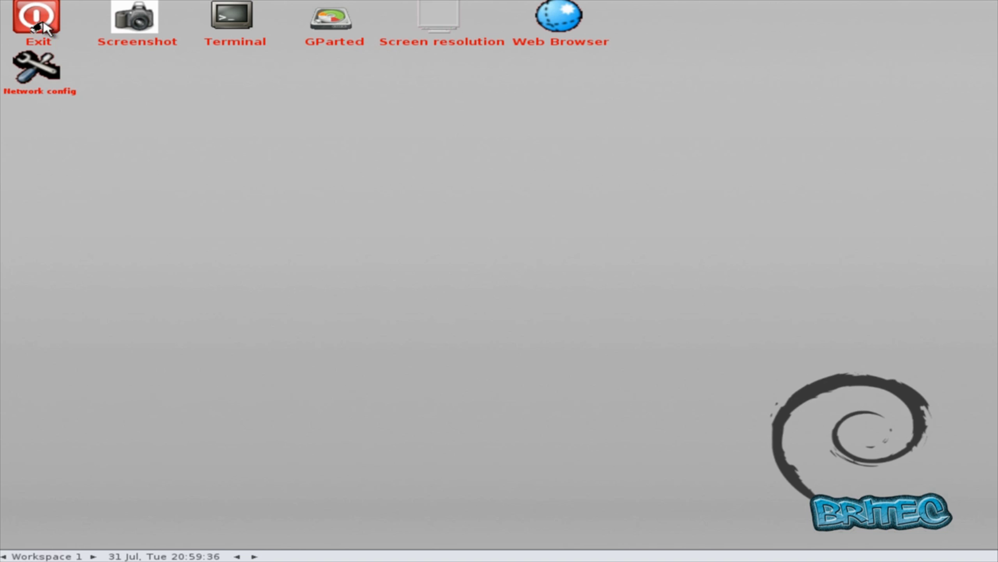
click(43, 26)
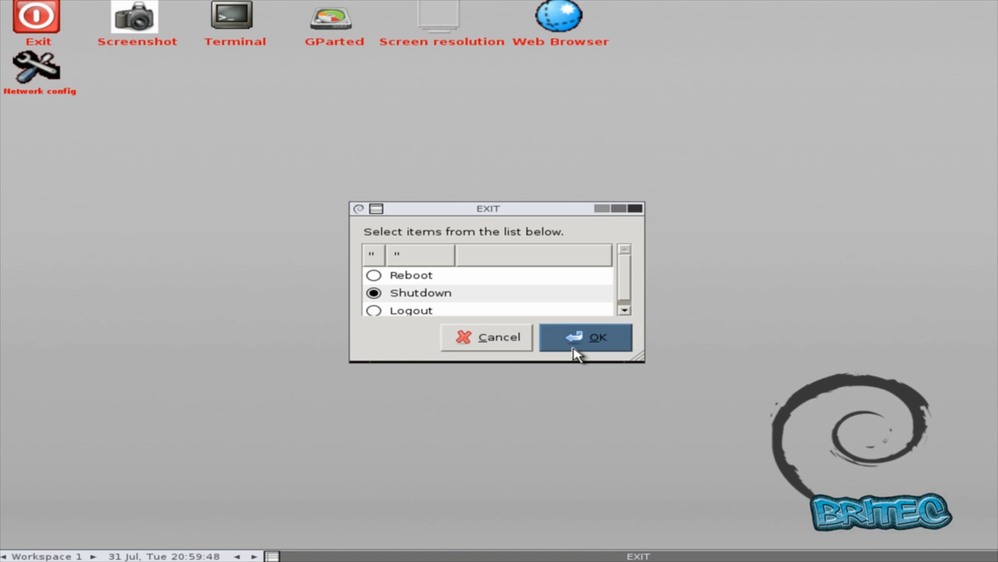
click(601, 350)
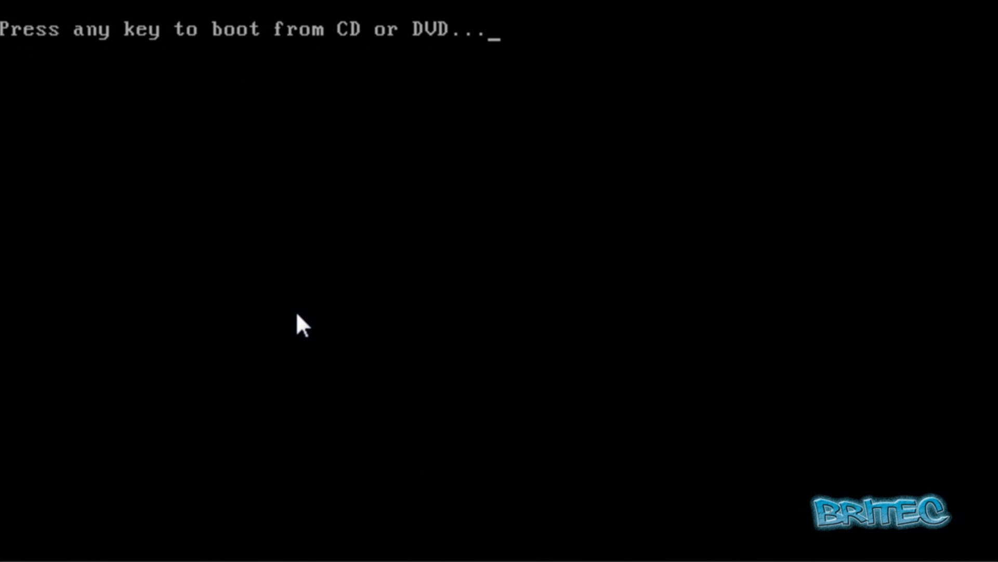
Step: Boot the Windows 7 disc with English/US keyboard settings and accept the license terms
key(Return)
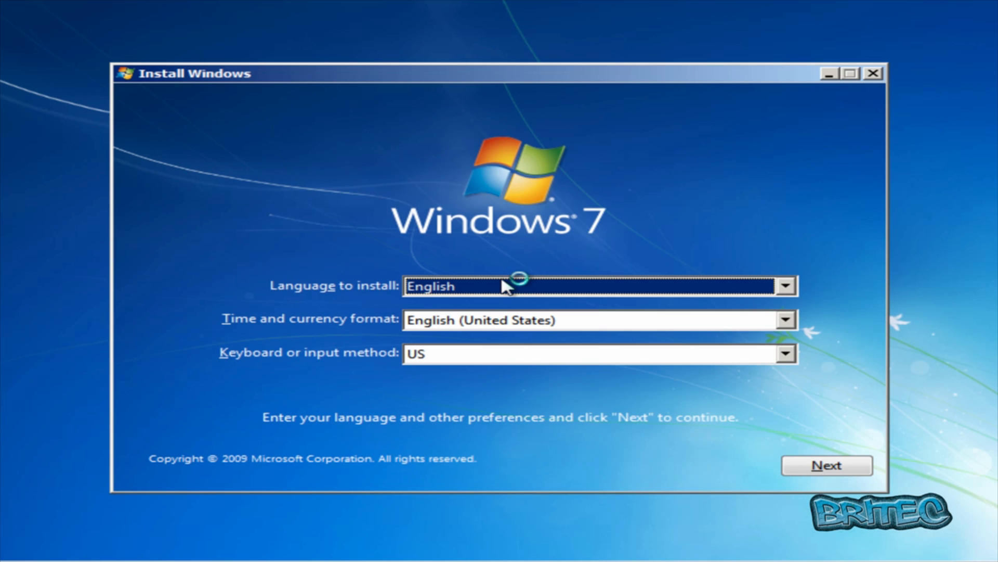
click(848, 471)
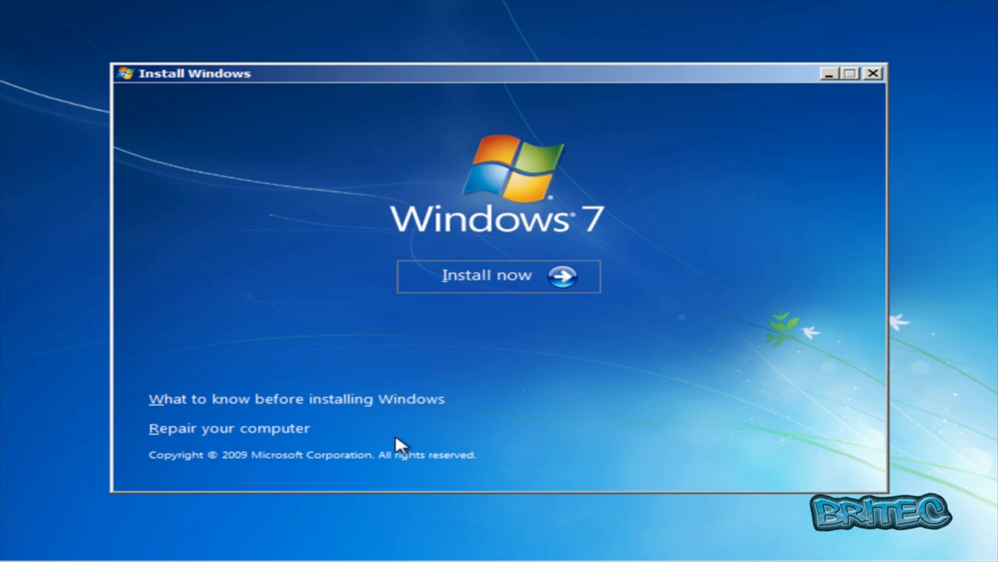
click(485, 283)
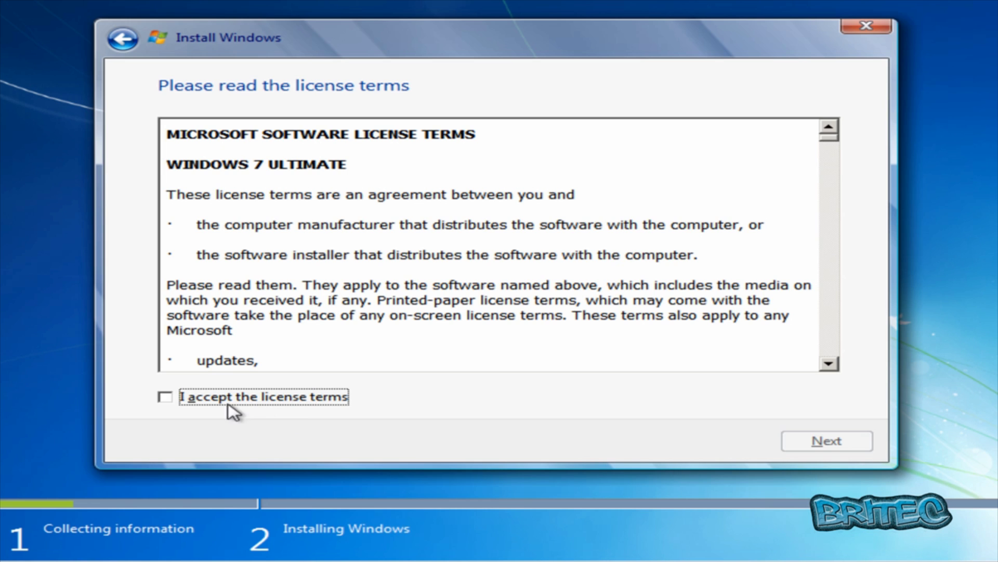
click(196, 402)
click(825, 444)
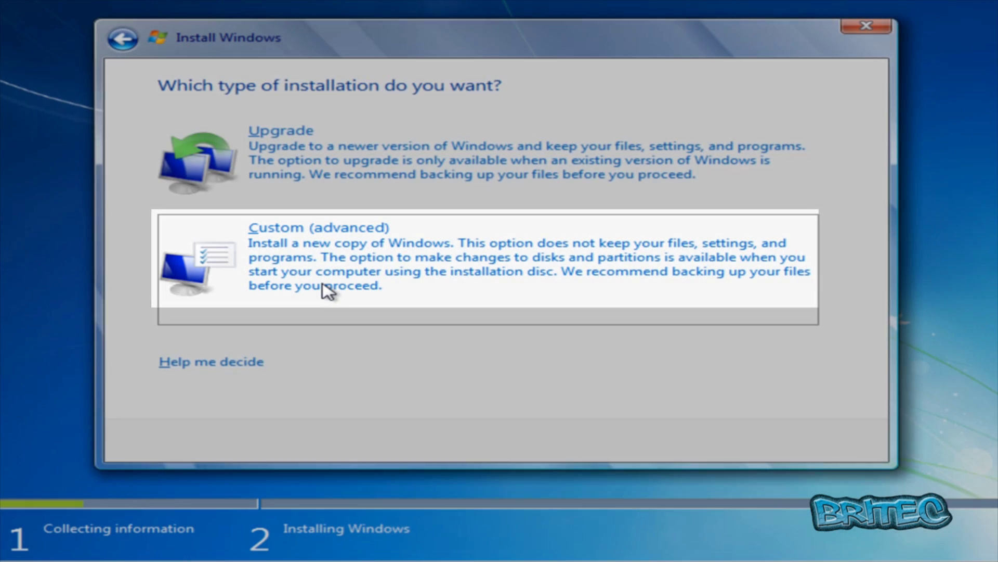
Step: Start a custom install of Windows 7 into the 53.5 GB Disk 0 unallocated space
click(323, 285)
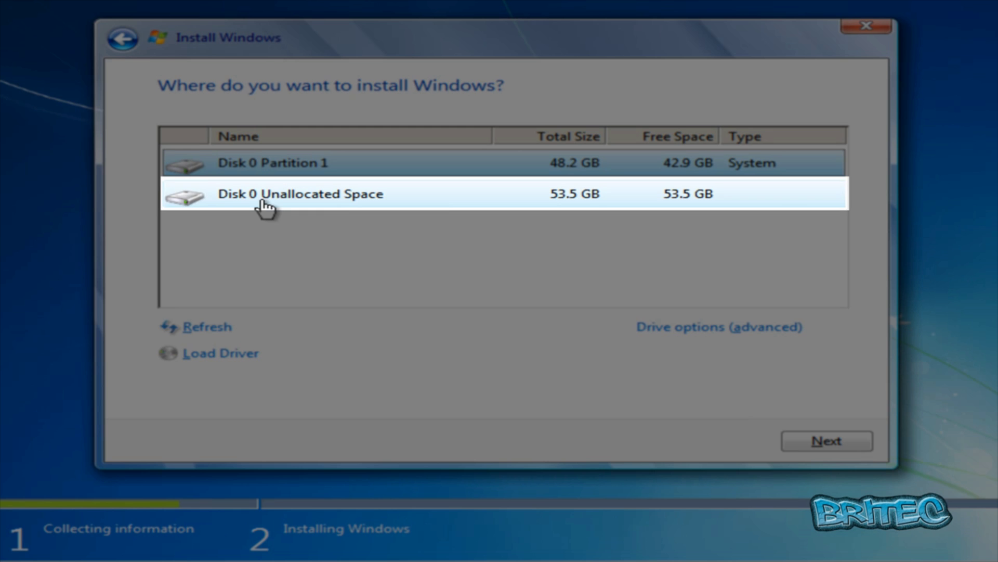
click(271, 203)
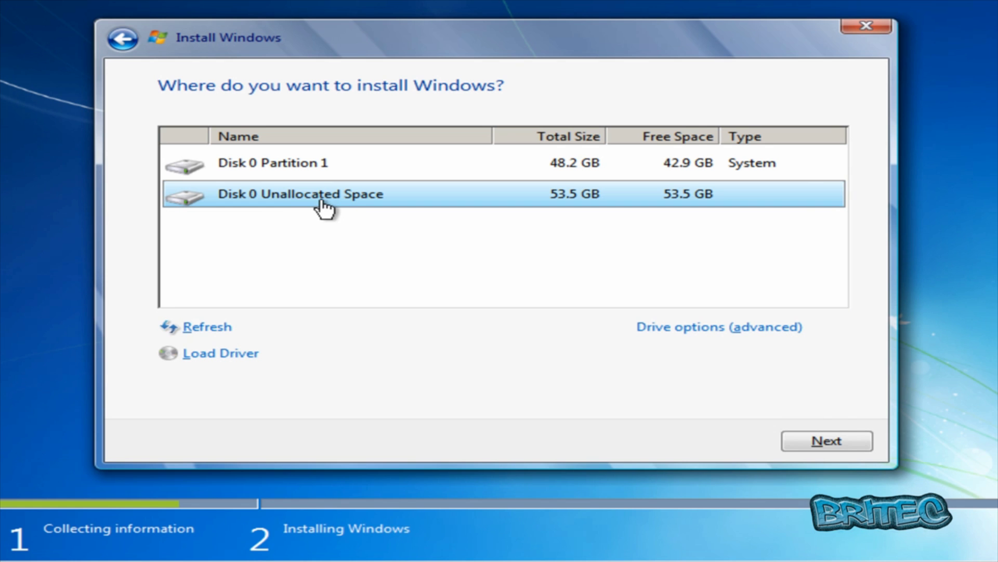
click(836, 445)
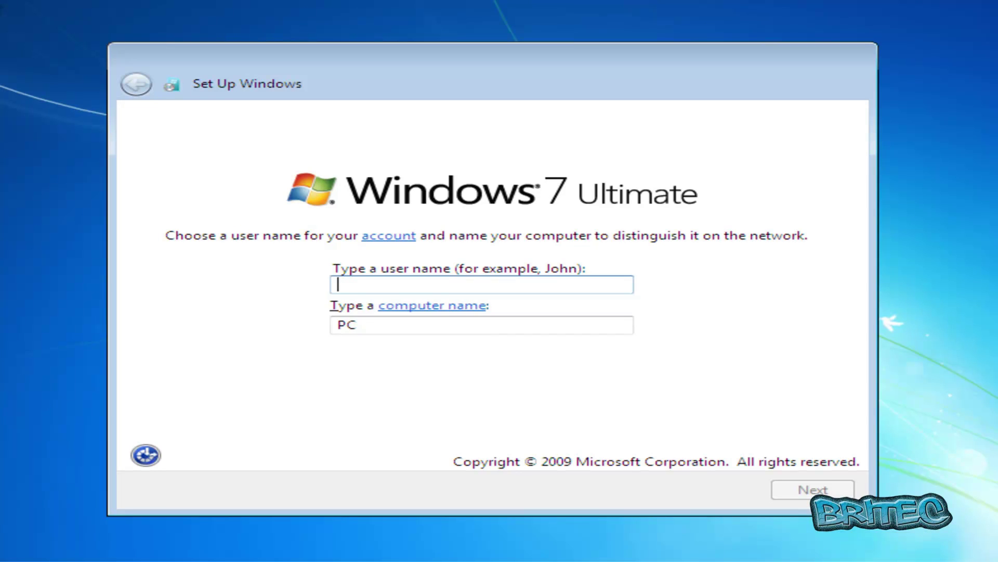
Step: Enter the user name, keep computer name PC, and skip the account password
text(Britec)
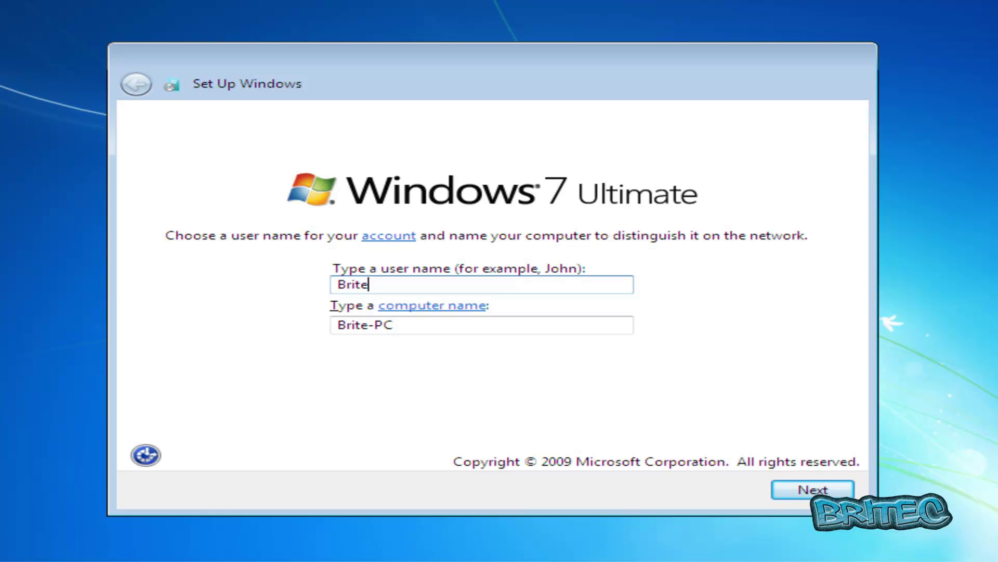
click(804, 495)
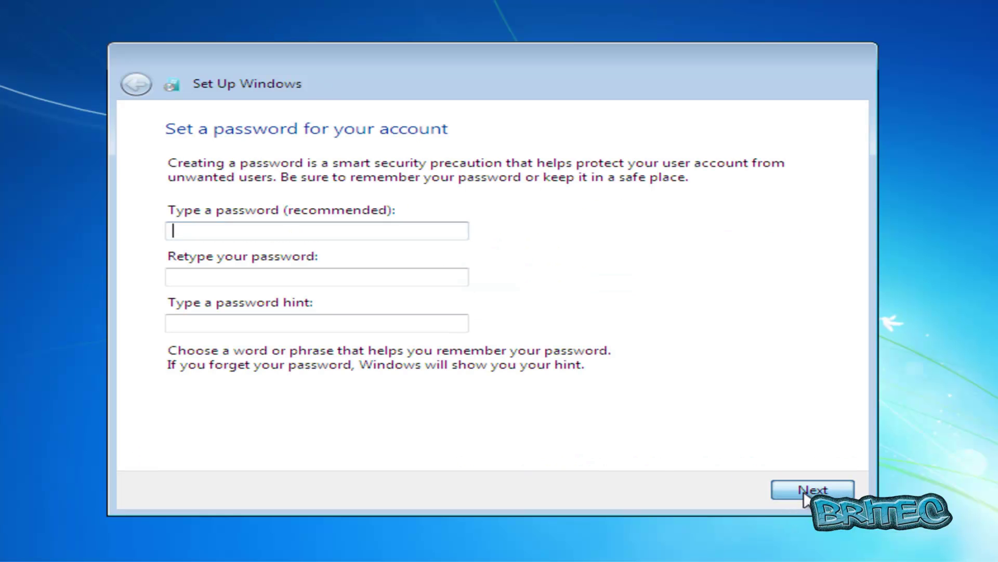
click(804, 495)
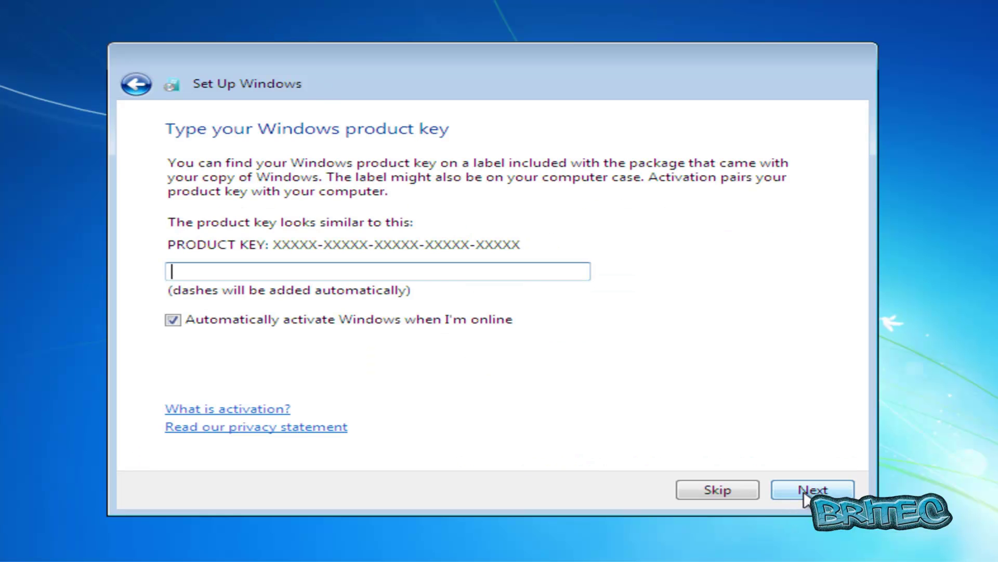
Step: Skip the product key without auto-activation, choose Ask me later, and accept time settings
click(240, 319)
click(801, 491)
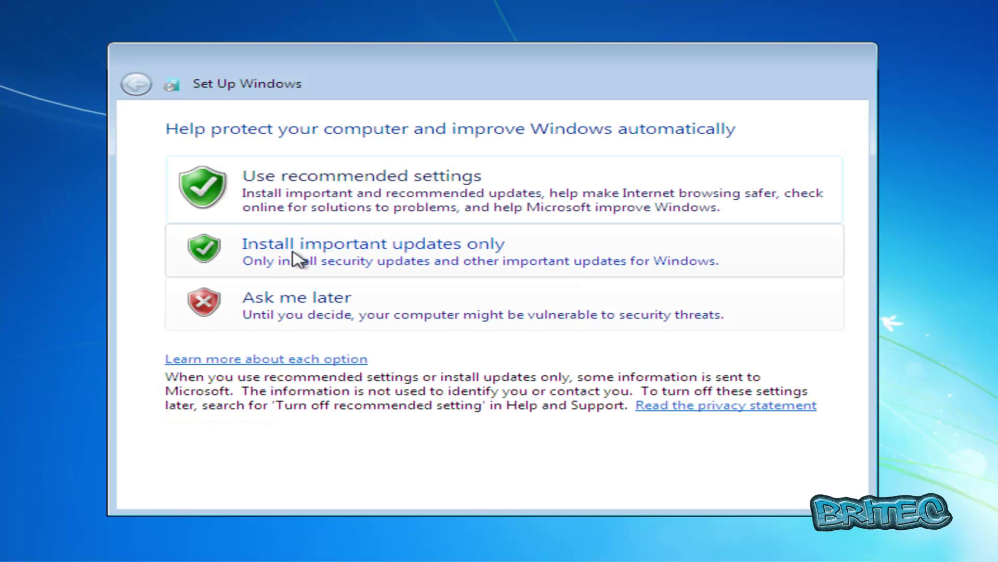
click(281, 315)
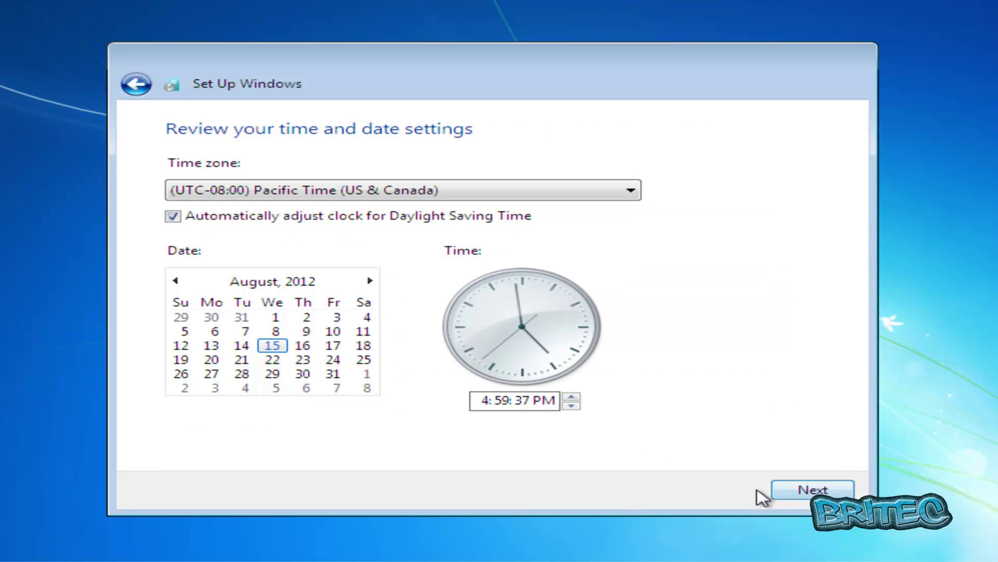
click(796, 491)
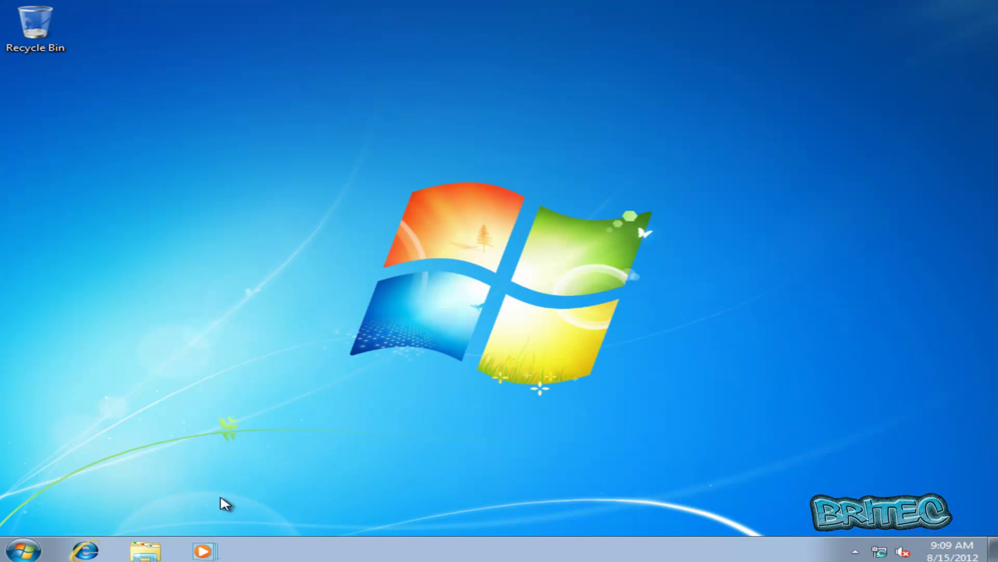
click(23, 550)
click(295, 377)
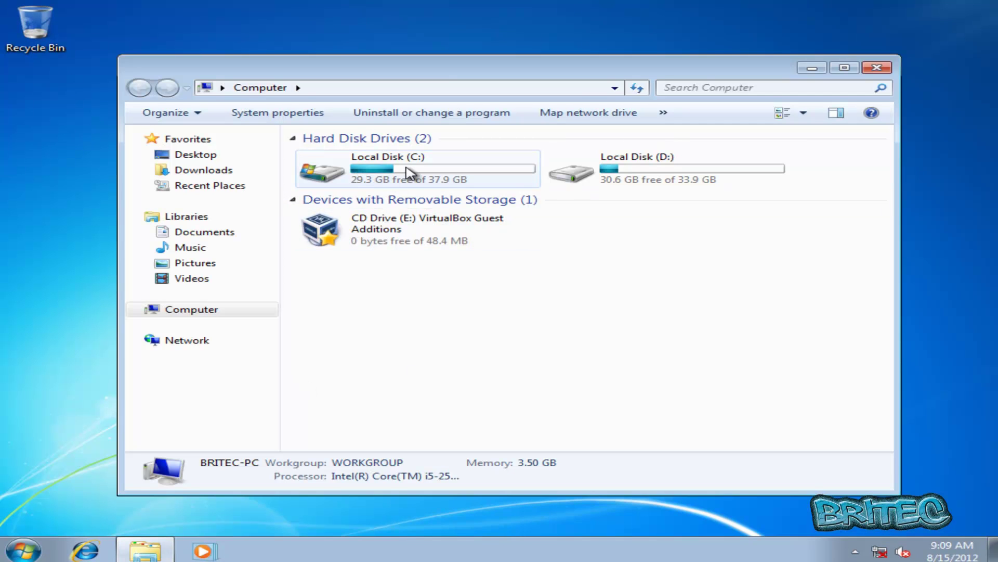
double_click(631, 167)
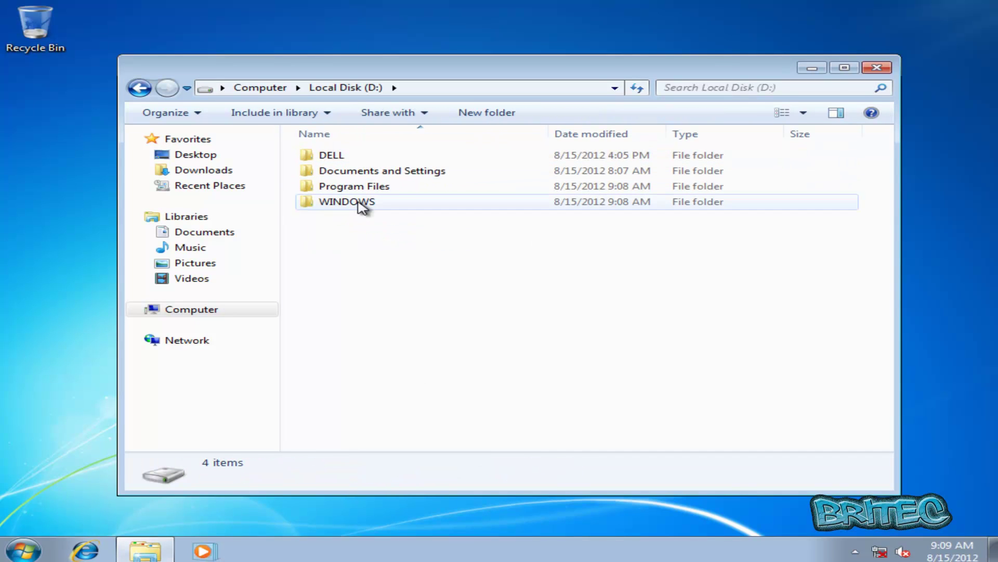
click(139, 88)
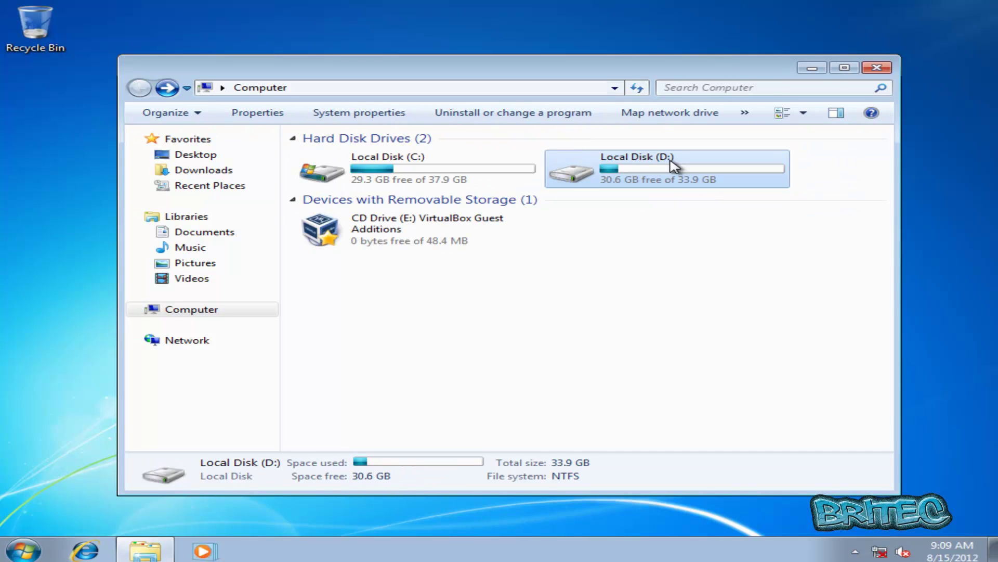
click(397, 178)
double_click(397, 178)
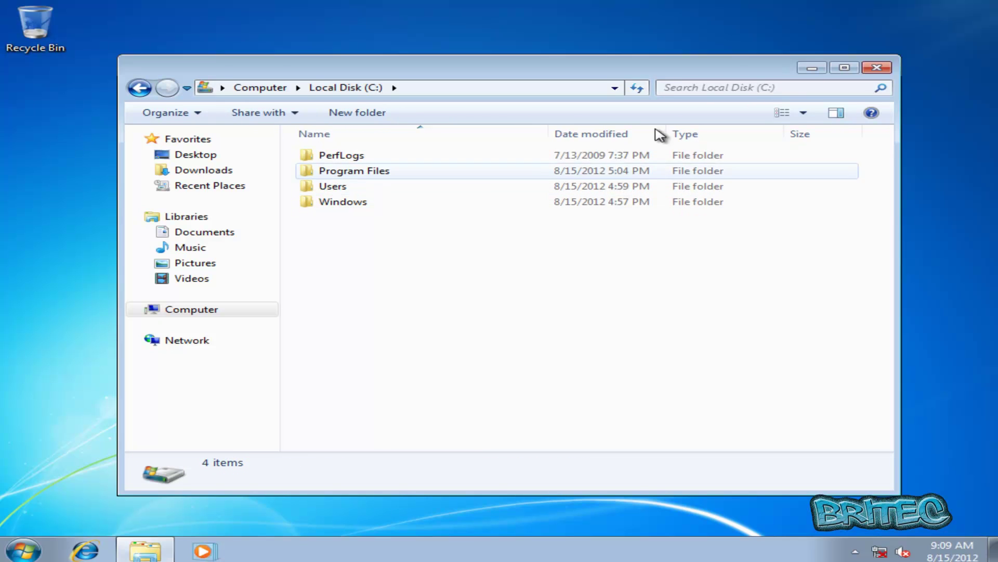
click(877, 68)
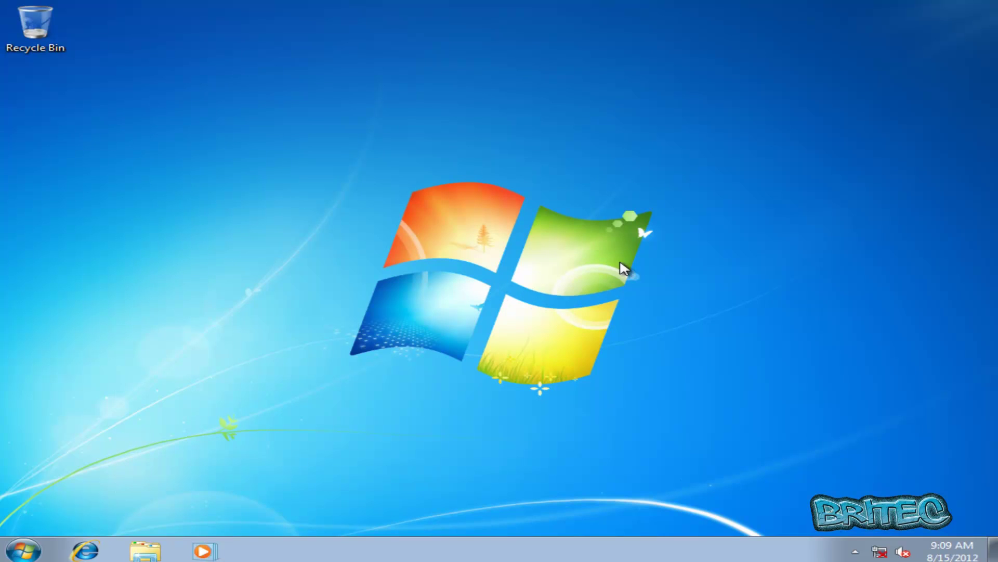
Step: Restart Windows 7 and boot Earlier Version of Windows from the Windows Boot Manager
click(22, 550)
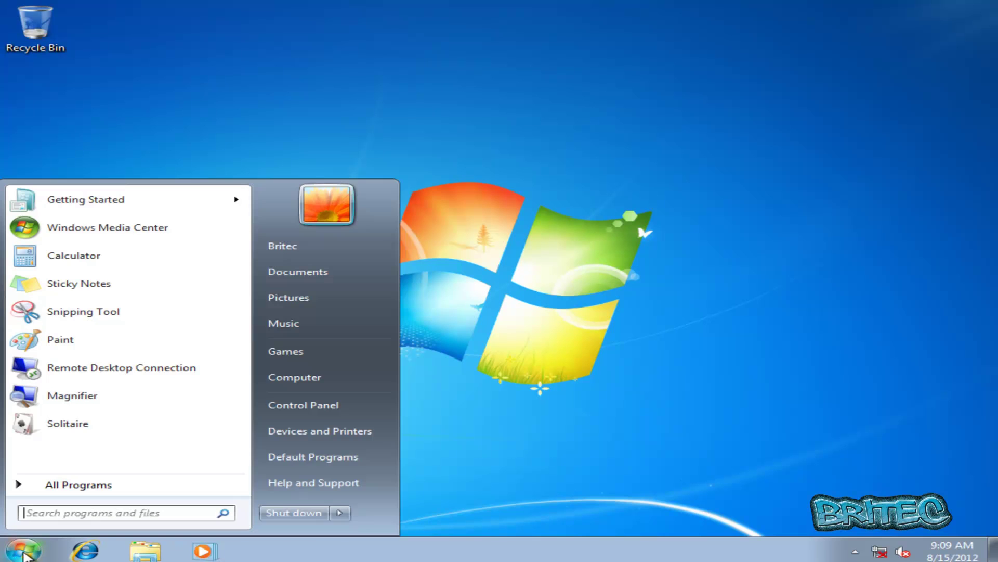
click(339, 513)
click(391, 493)
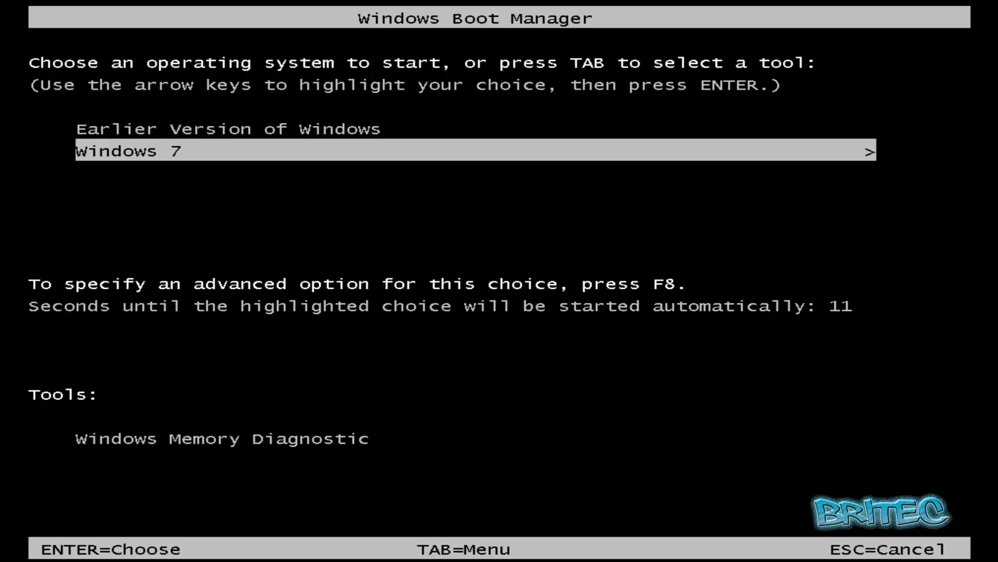
key(Up)
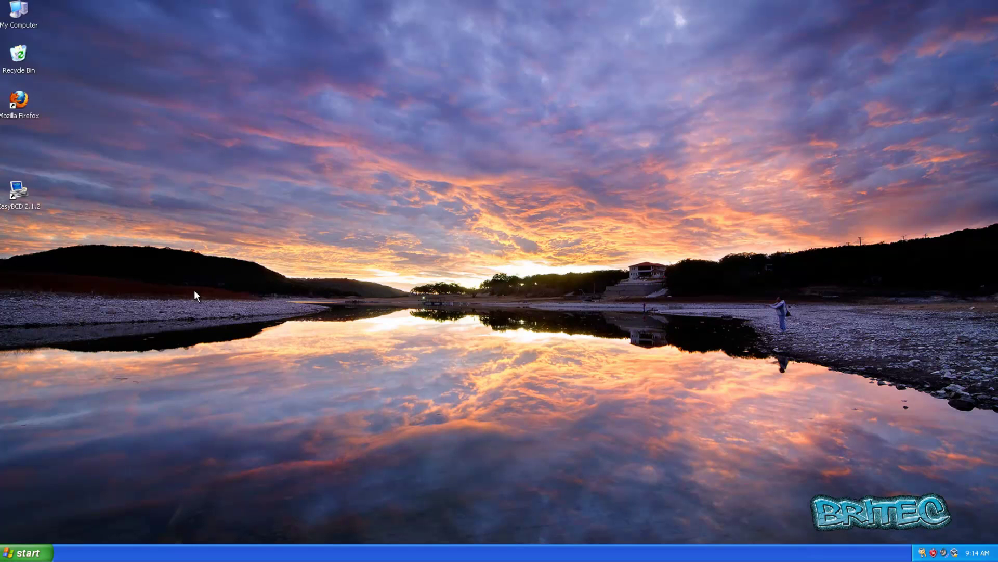
Step: Rename the Earlier Version of Windows boot entry to 'Windows XP' in EasyBCD
double_click(18, 192)
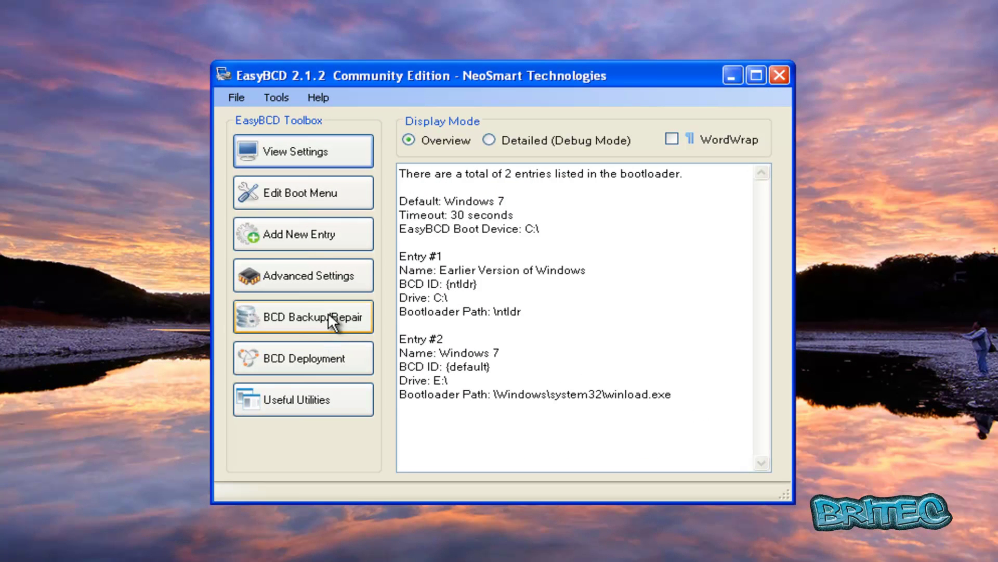
click(291, 198)
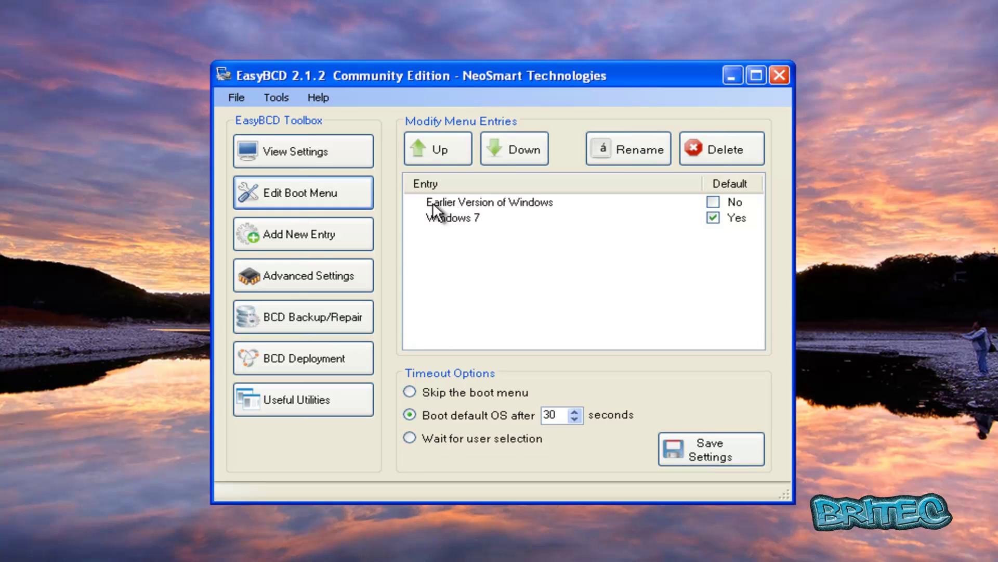
click(525, 201)
click(525, 201)
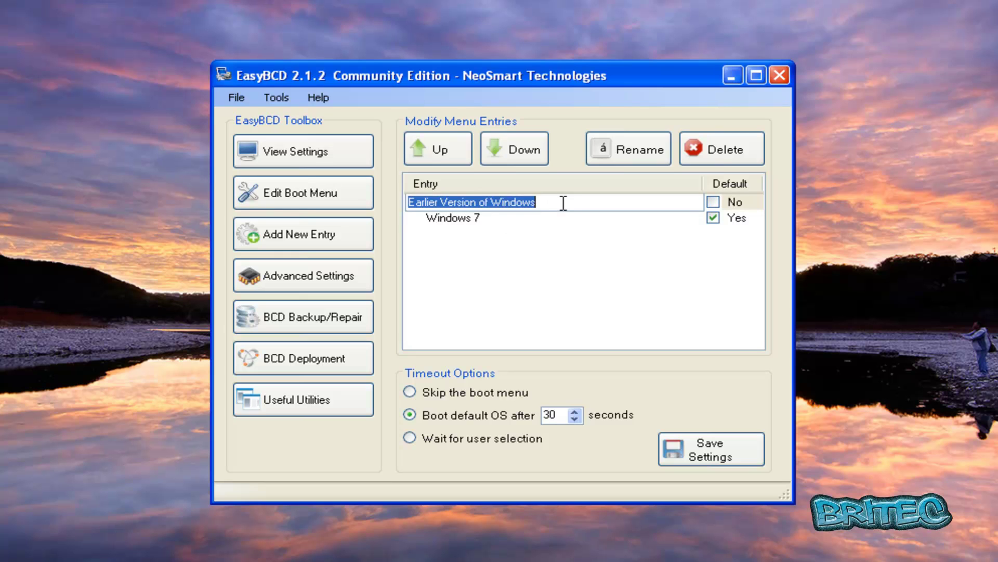
text(Windows )
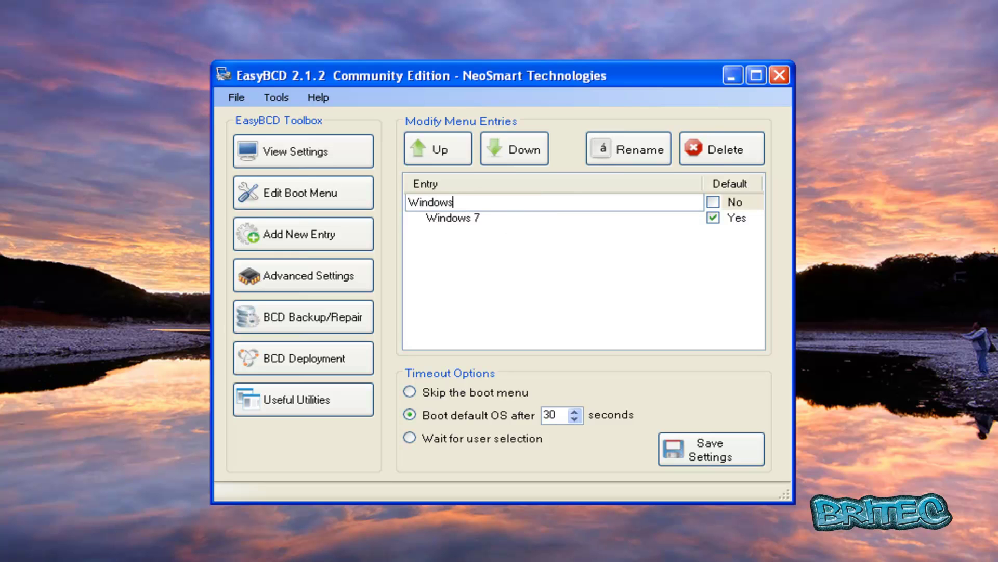
text(XP)
click(473, 268)
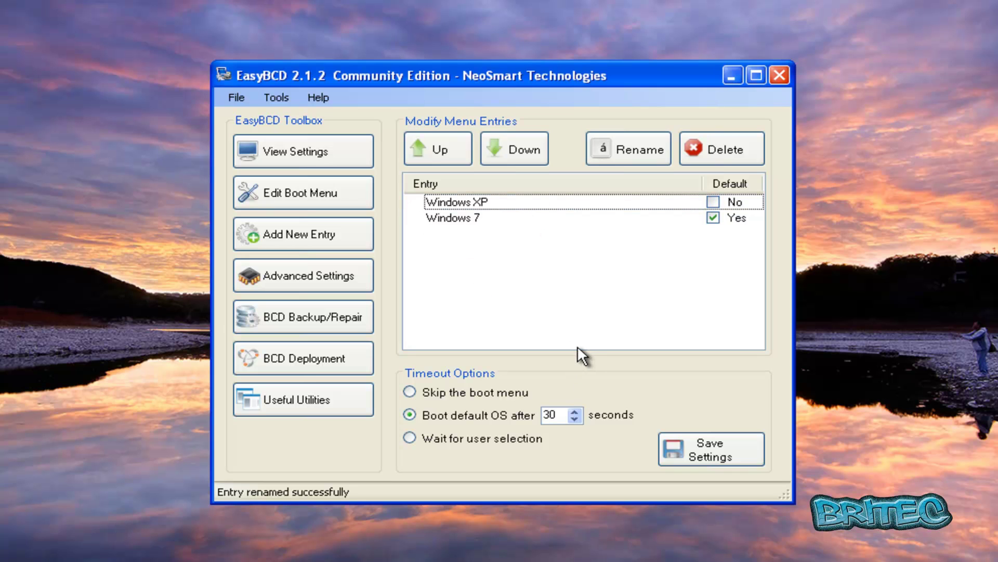
Step: Save the EasyBCD boot menu settings and close EasyBCD, declining the donation request
click(716, 450)
click(716, 448)
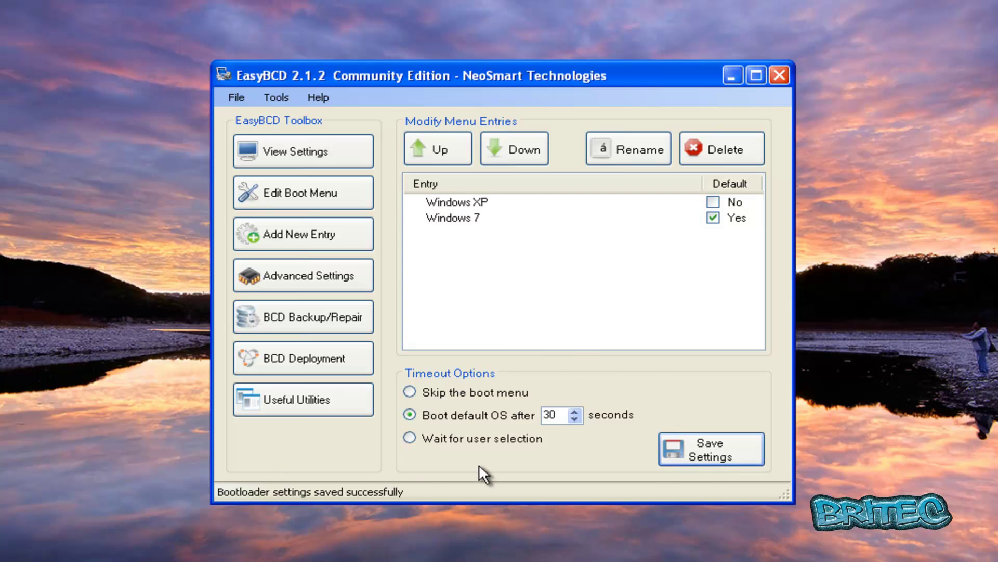
click(778, 76)
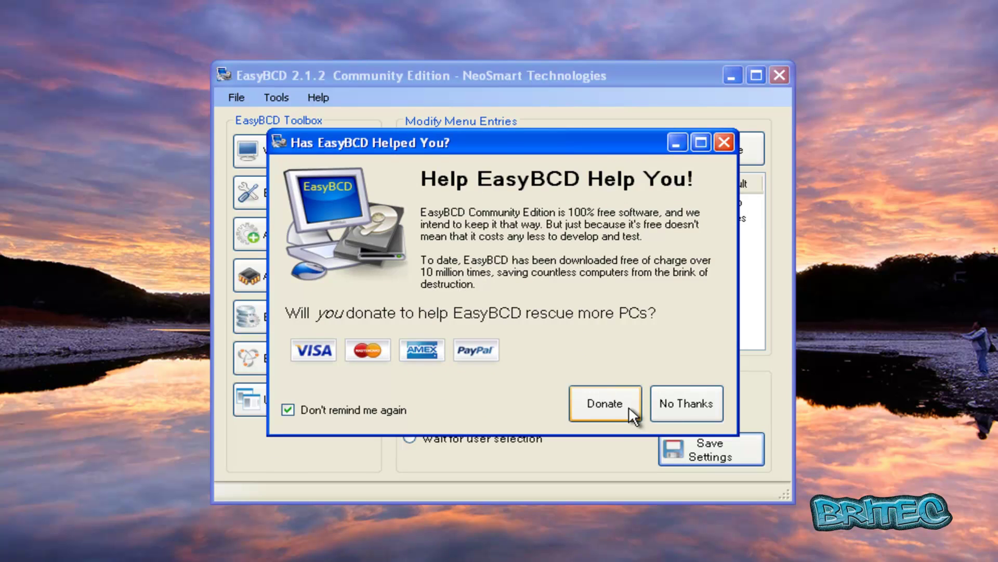
click(668, 405)
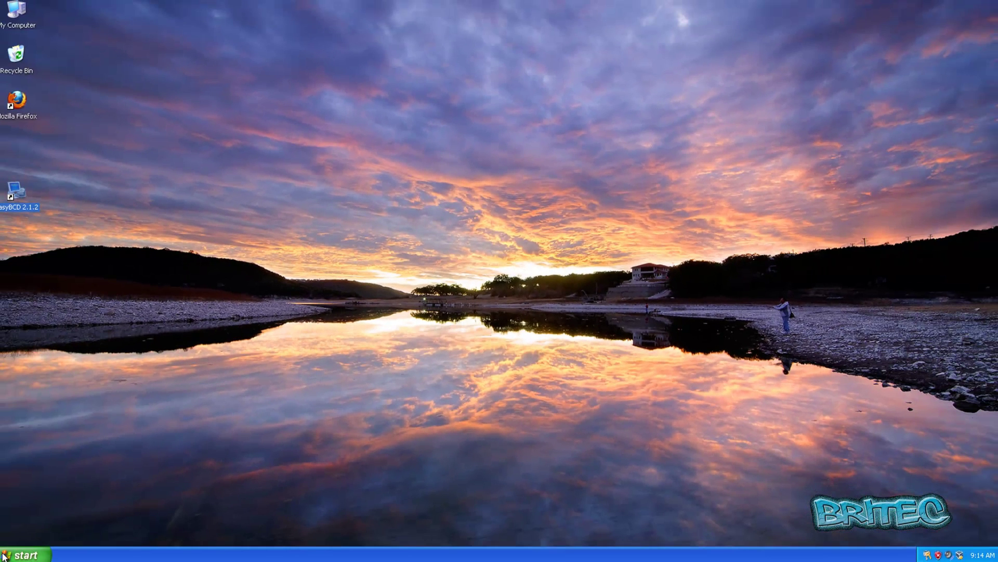
Step: Restart Windows XP from the Start menu's Turn Off Computer options
click(29, 556)
click(188, 535)
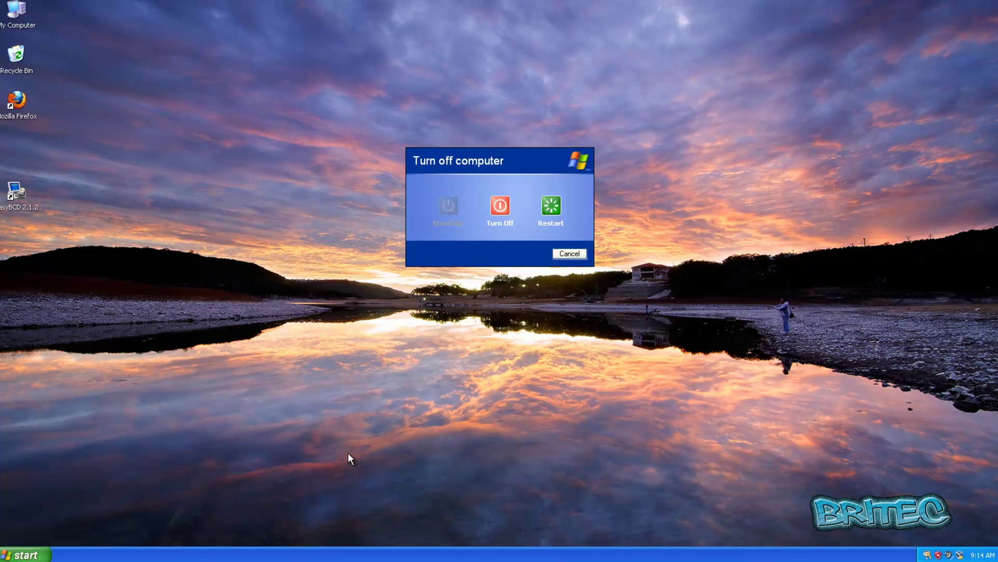
click(552, 207)
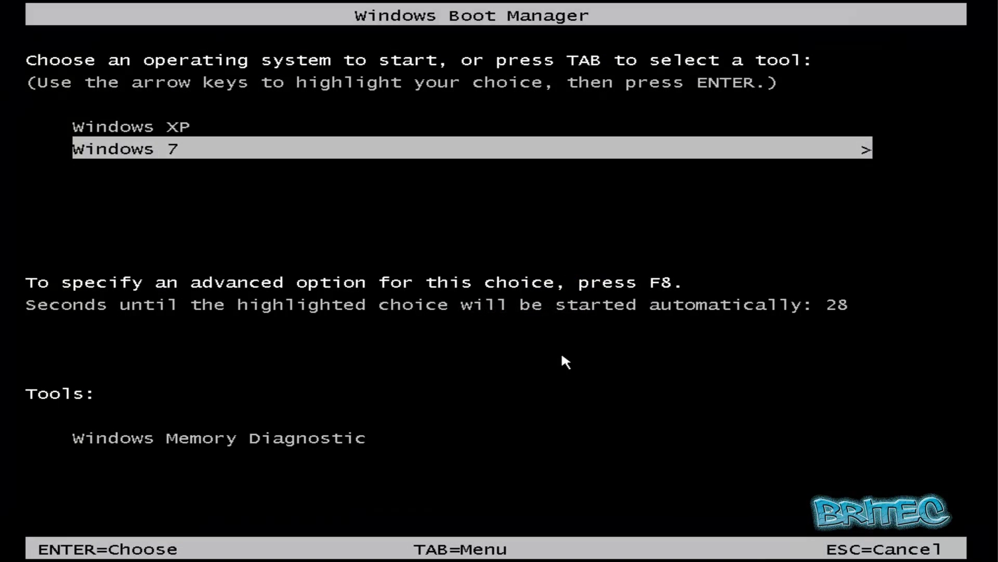
Step: Halt the Windows Boot Manager countdown and step through the Windows 7 and Windows XP entries
key(Up)
key(Down)
key(Up)
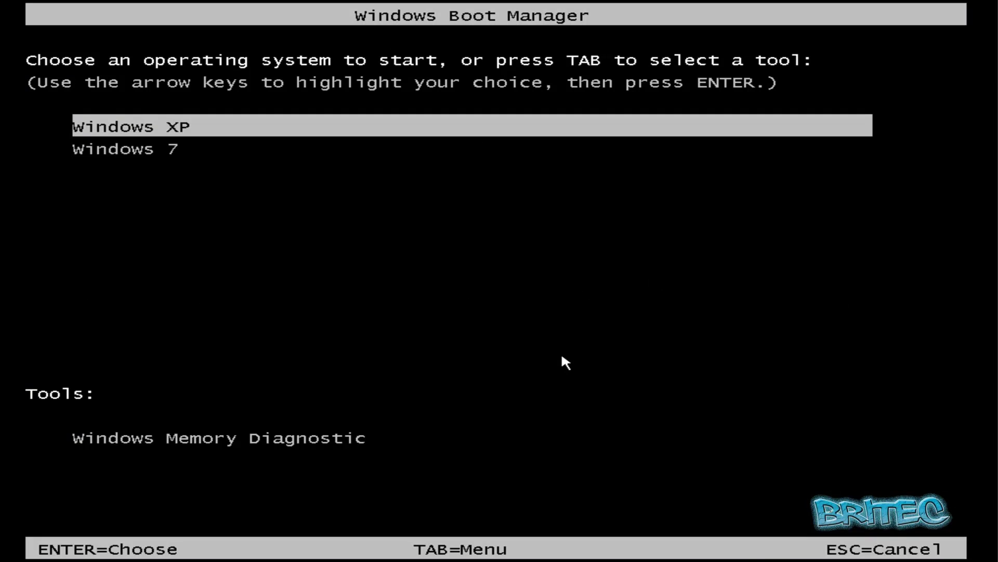